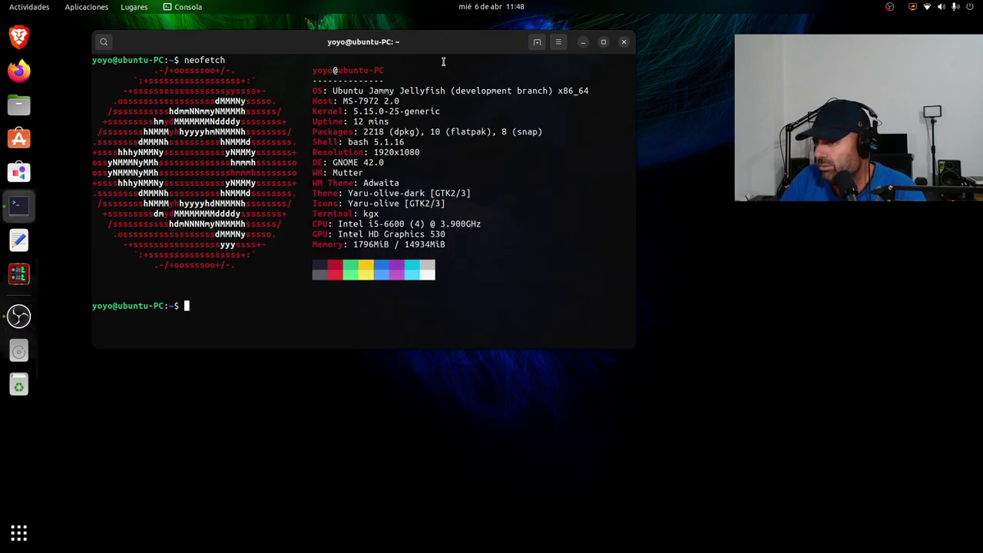
- Reposition the terminal window with the neofetch output lower on the desktop and minimize it
drag(411, 51, 432, 141)
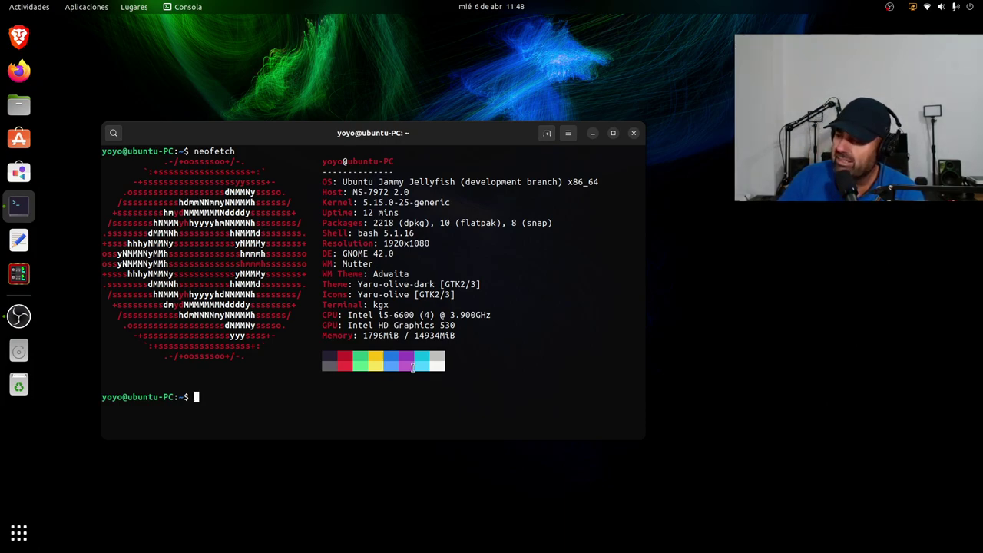
click(591, 133)
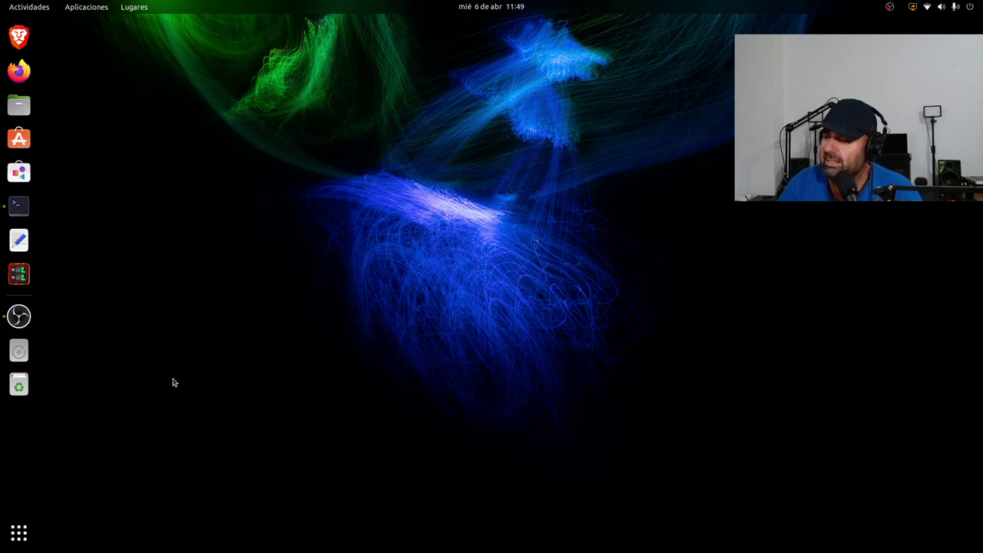
- Switch to OBS Studio, reposition its window clear of the webcam overlay, and minimize it
click(41, 323)
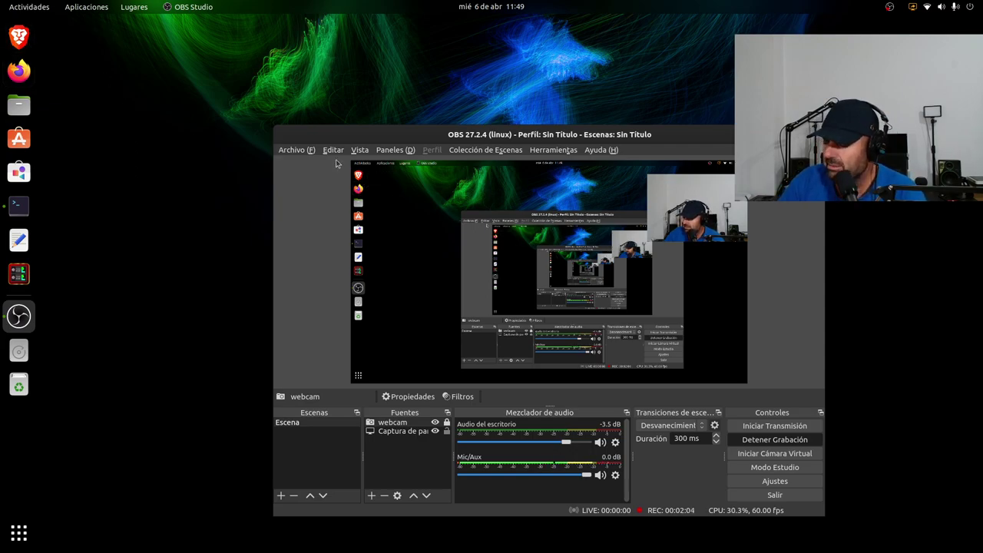
drag(736, 142, 624, 110)
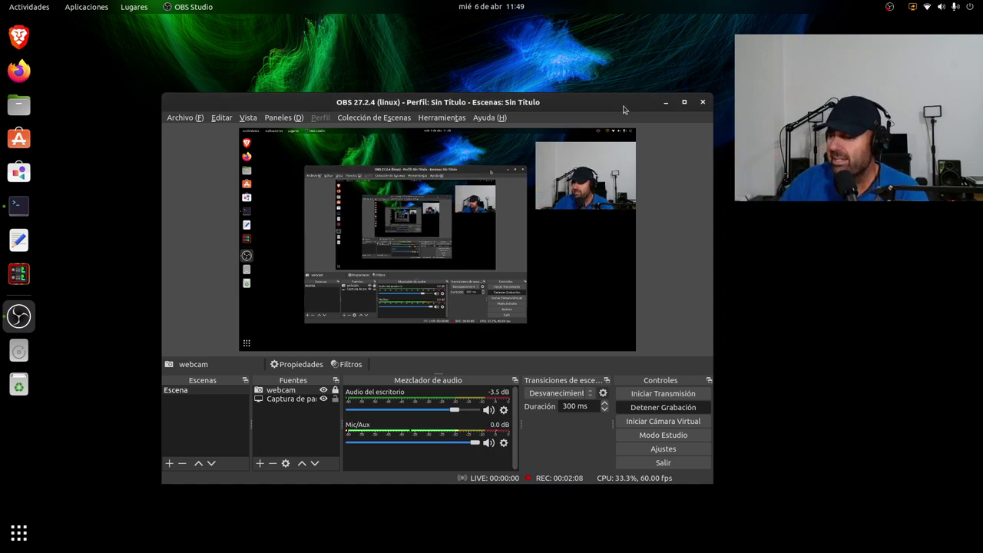
click(526, 236)
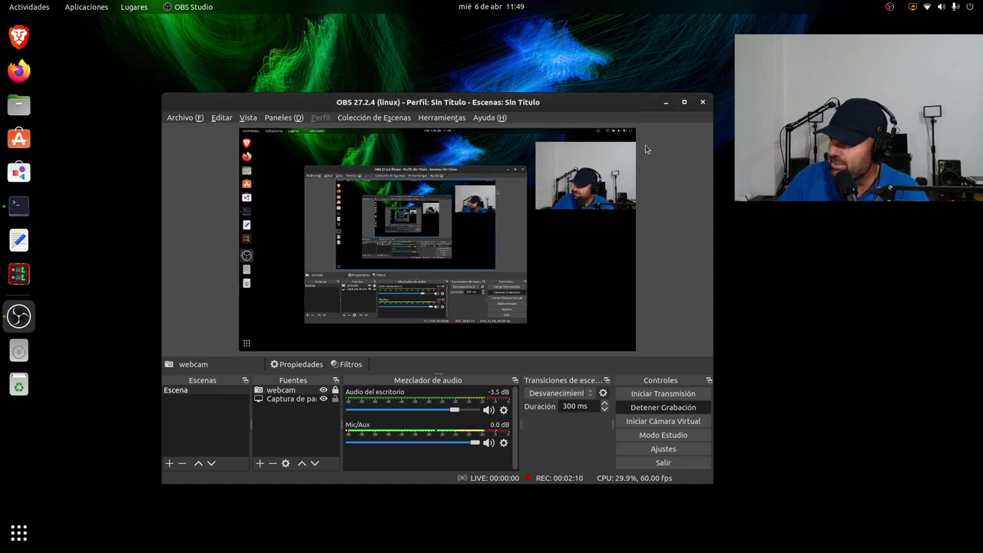
click(666, 103)
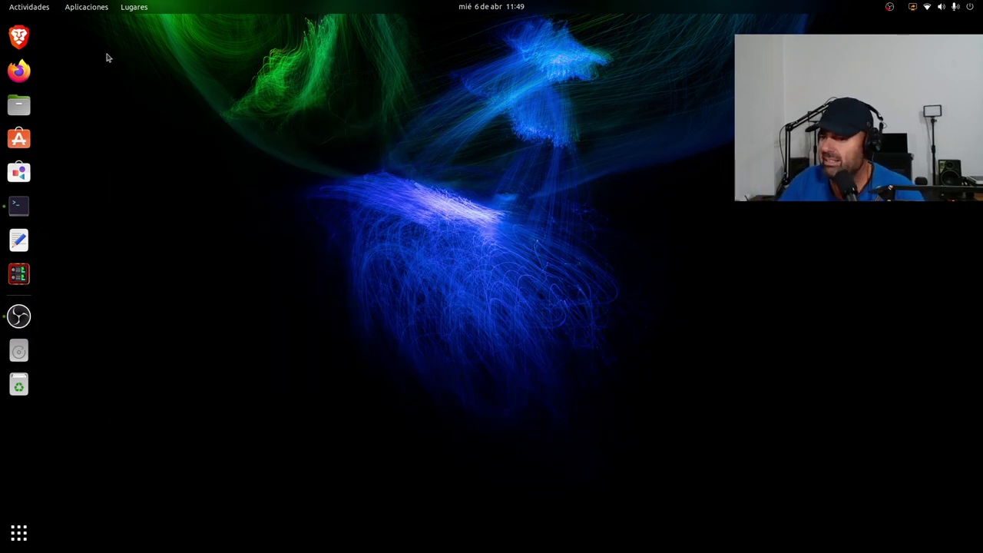
- Open the home folder in Files, move its window toward the middle of the desktop, and close it
click(19, 104)
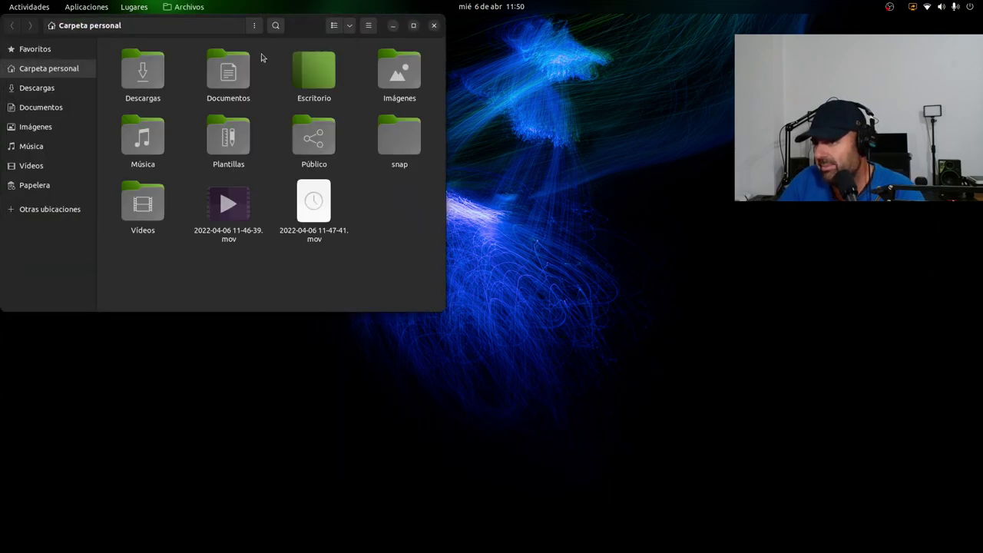
drag(307, 33, 577, 146)
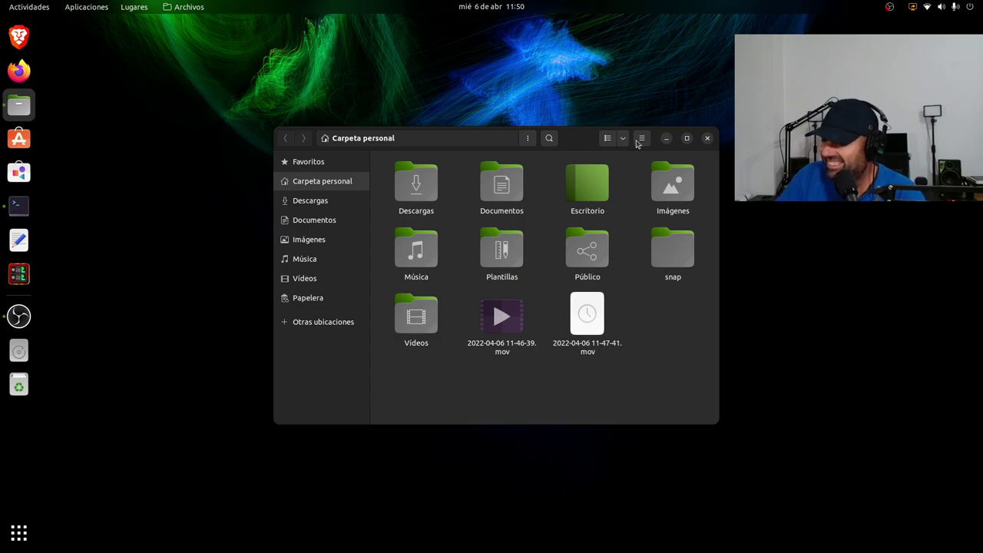
click(708, 139)
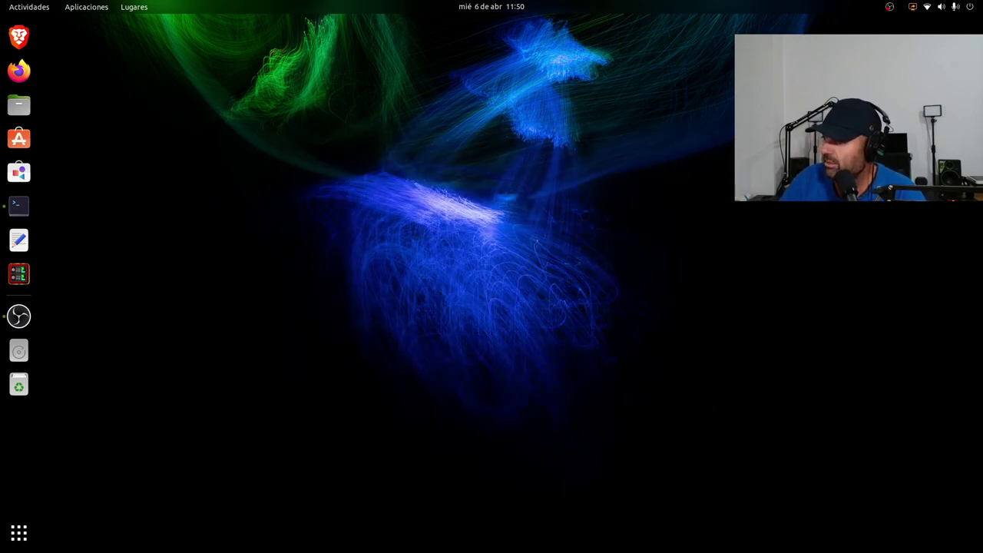
- Open the system settings and bring up the Dock options on the Apariencia page
click(960, 6)
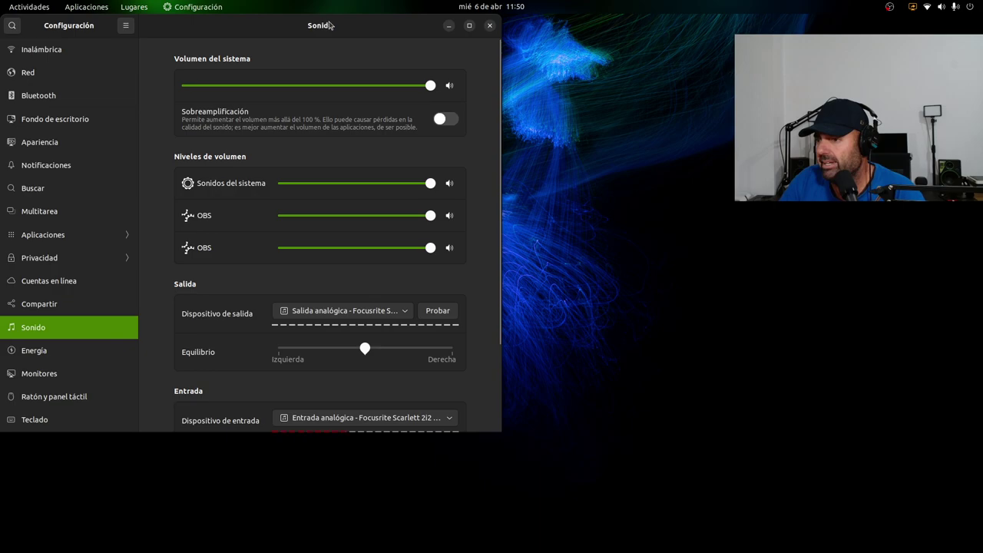
drag(330, 25, 581, 54)
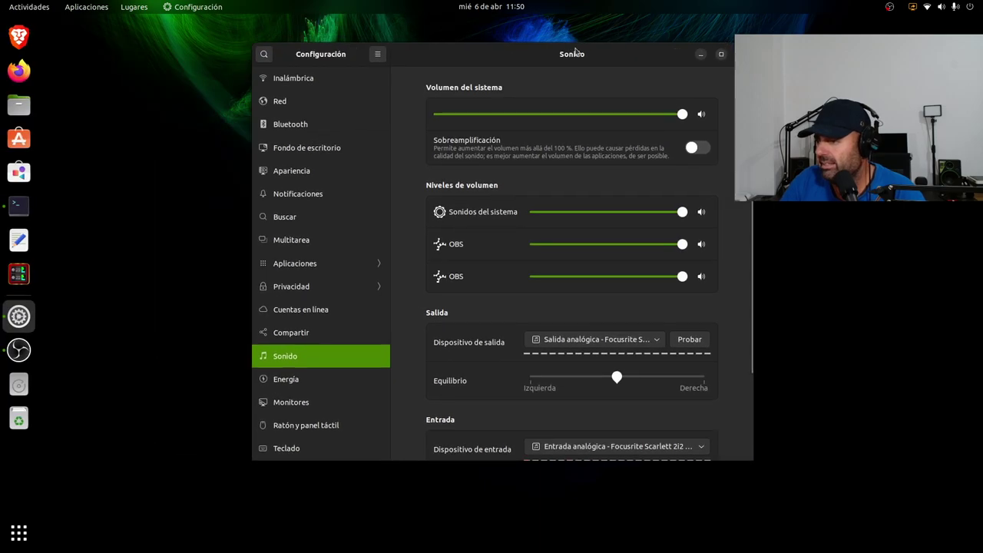
click(307, 172)
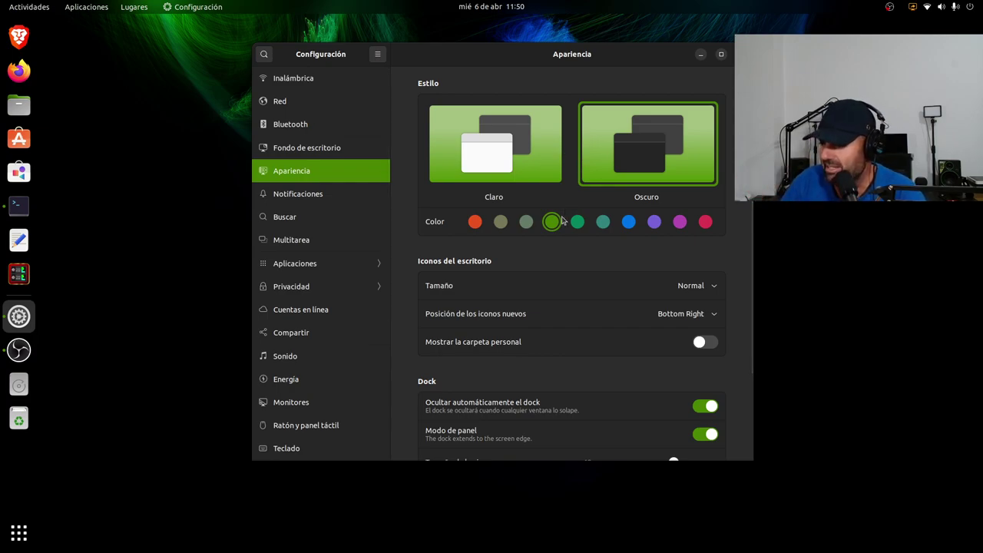
drag(620, 61, 612, 55)
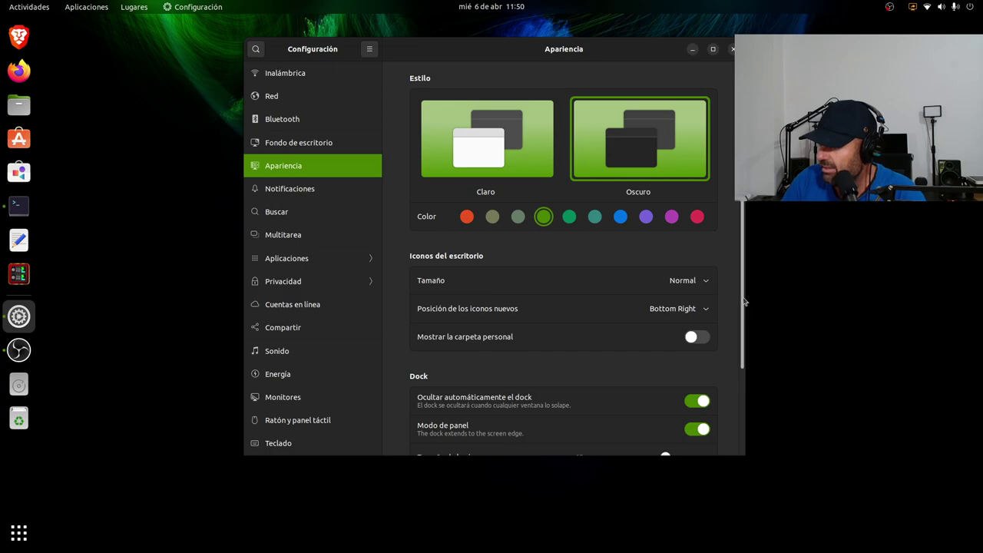
scroll(566, 318, down, 3)
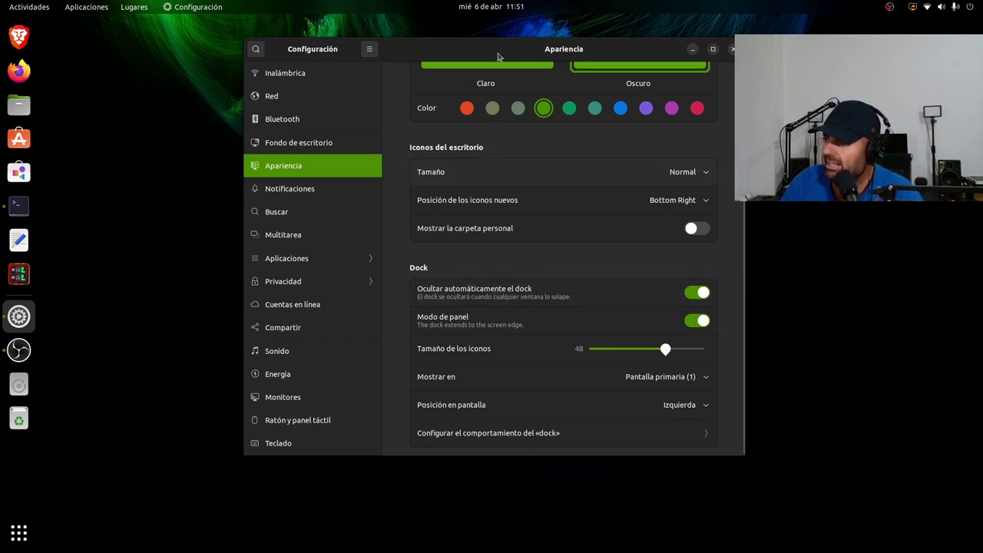
- Try the dock with automatic hiding off by moving the settings window, and turn automatic hiding back on
drag(498, 48, 217, 77)
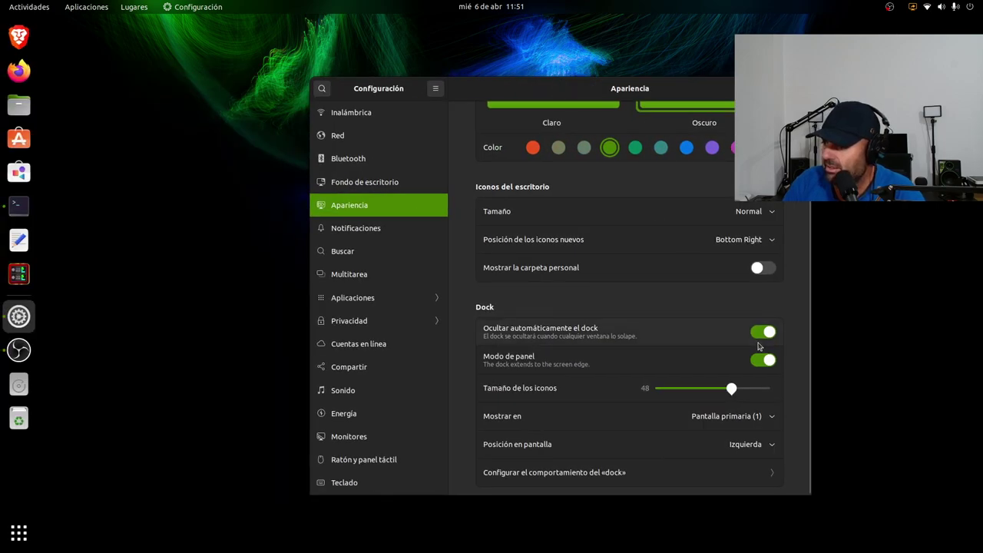
click(763, 333)
drag(587, 86, 853, 111)
click(833, 339)
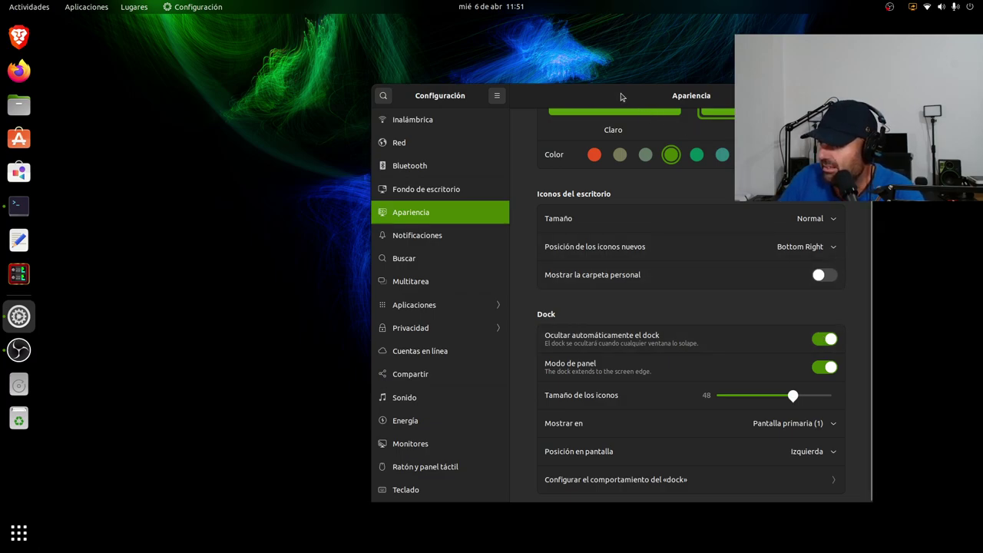
drag(622, 96, 523, 73)
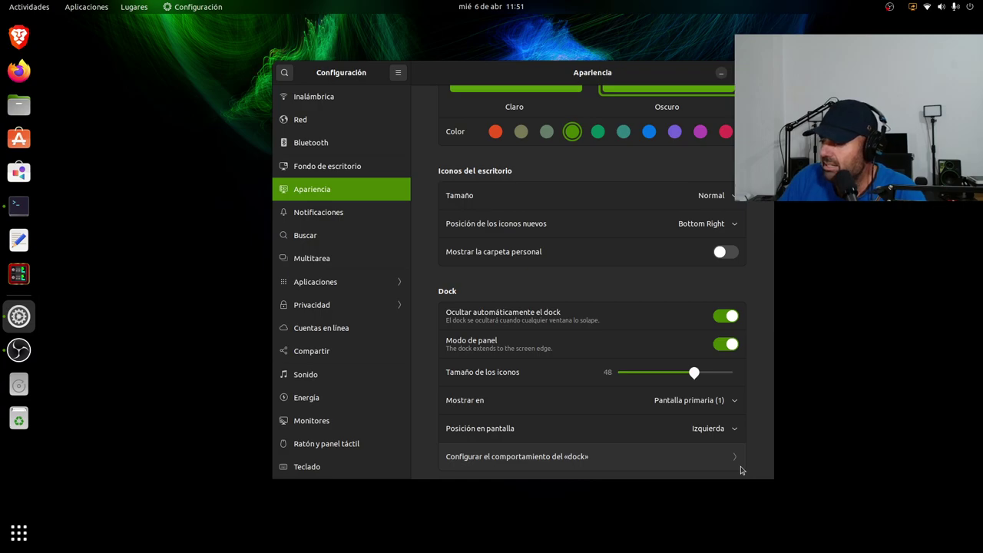
- Review the dock behaviour options for volumes, devices and the trash, and close the dialog
click(600, 462)
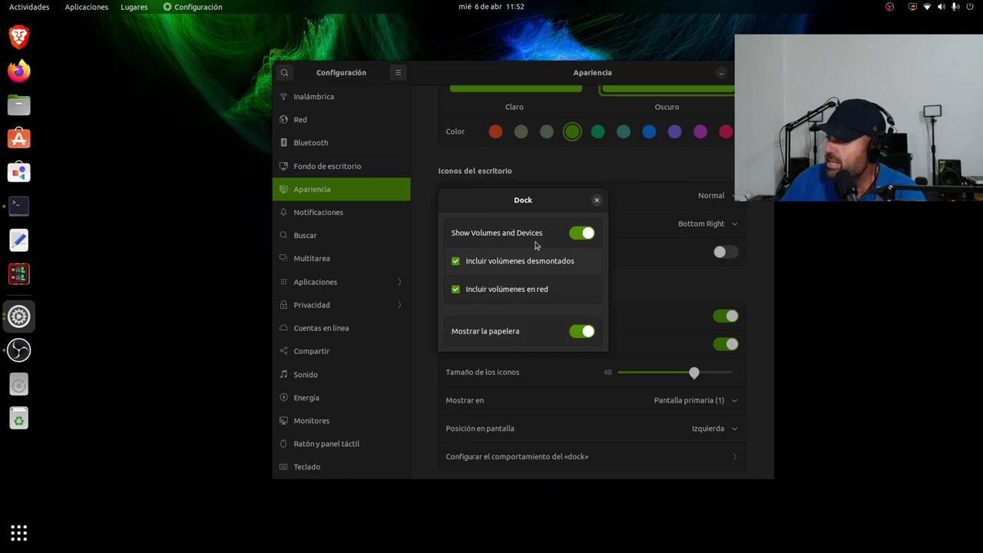
click(597, 200)
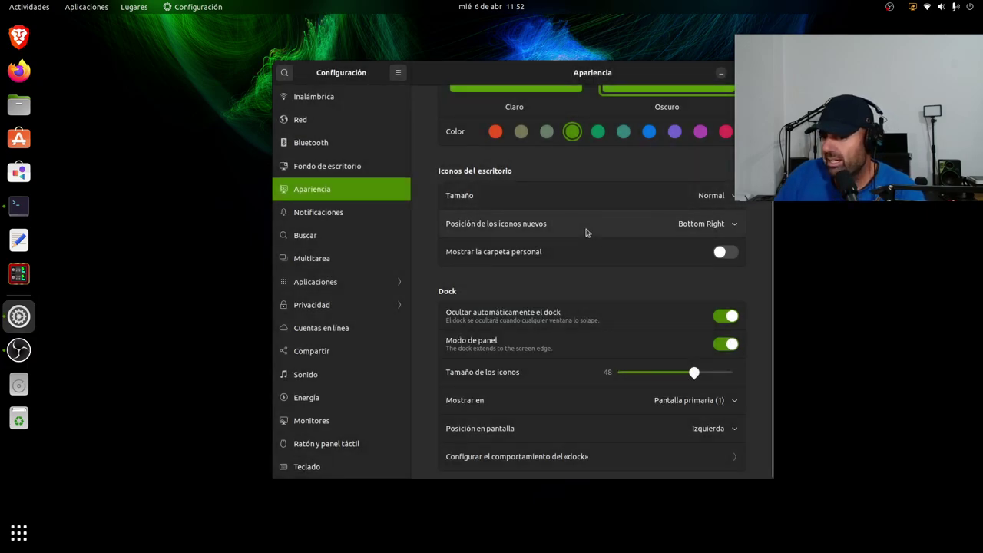
drag(554, 76, 519, 52)
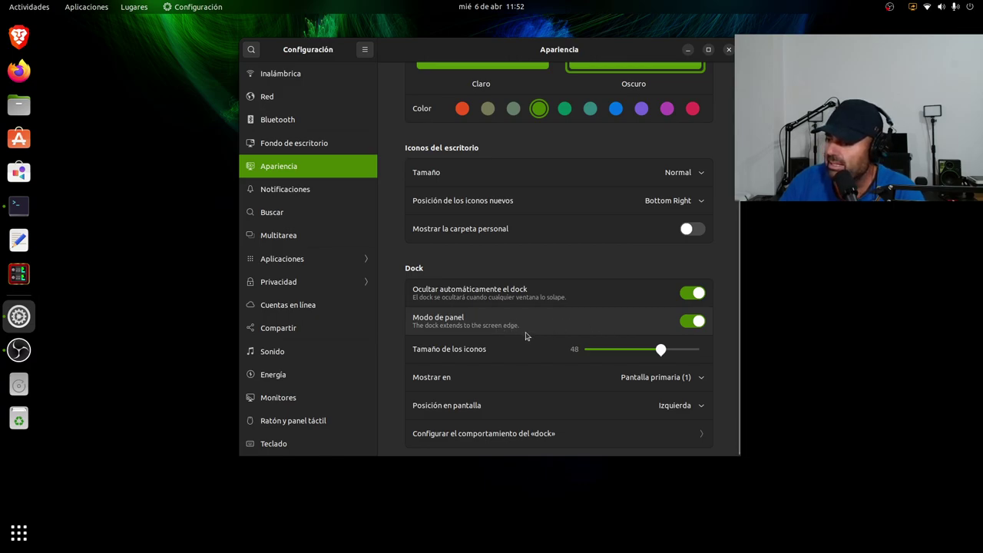
- Turn off the dock's panel mode and try out the icon size adjustment
click(688, 323)
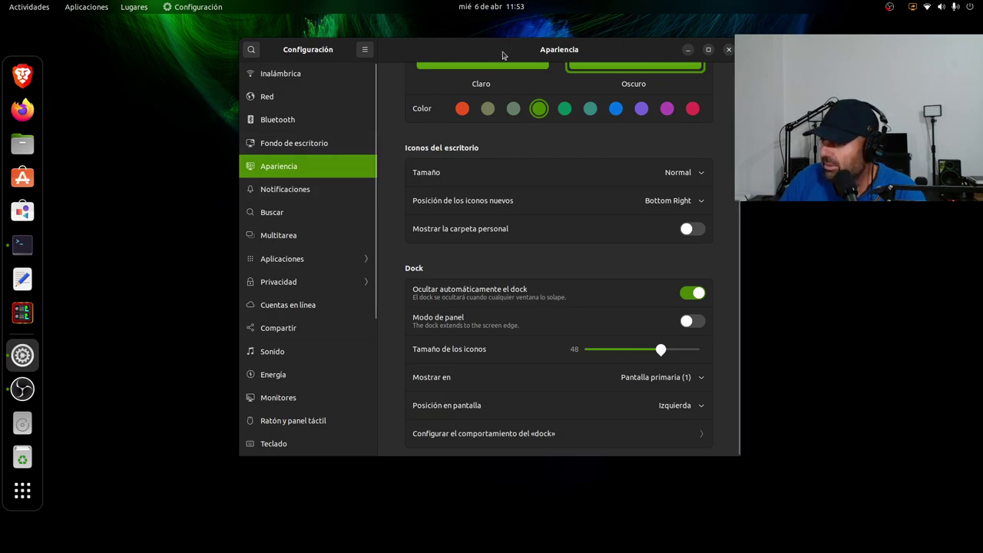
drag(503, 55, 466, 49)
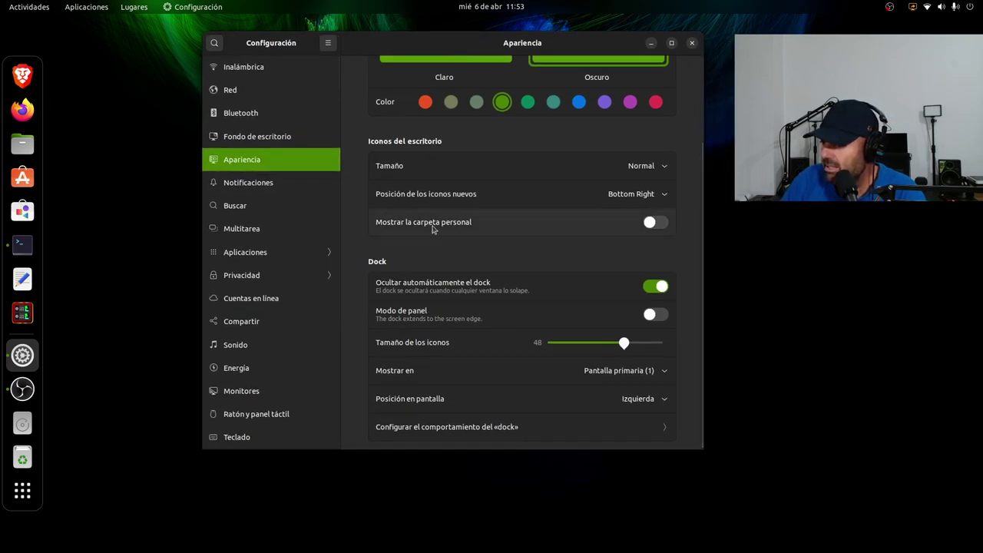
mouse_move(624, 344)
mouse_down()
mouse_move(592, 345)
mouse_move(624, 350)
mouse_up()
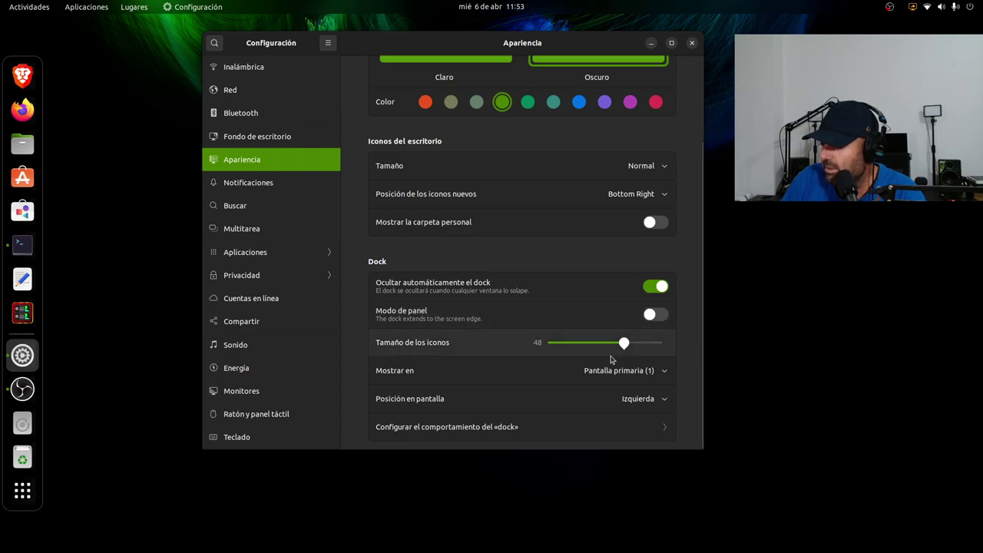
- Set the dock's screen position to Bottom and minimize the settings window to expose the desktop
click(464, 402)
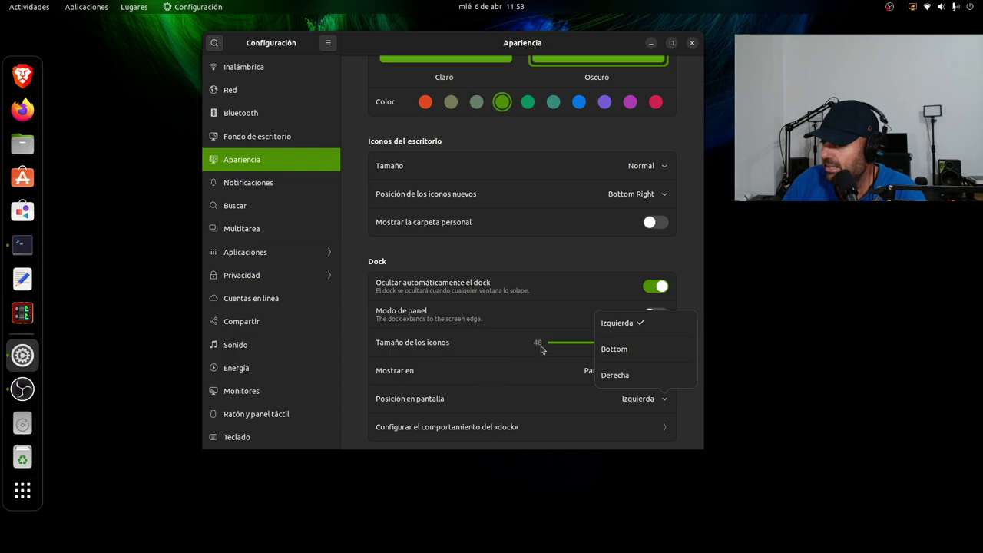
click(641, 351)
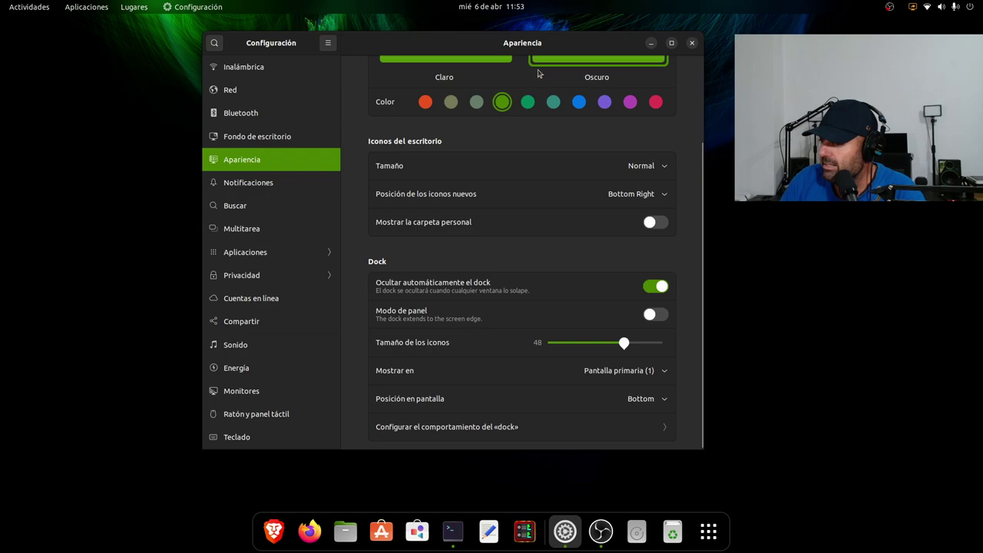
drag(514, 46, 467, 39)
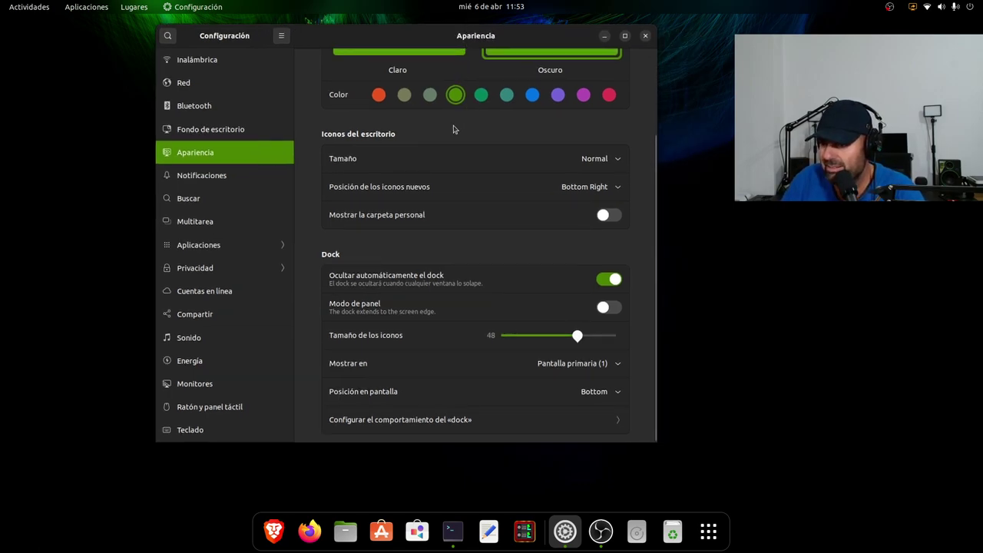
click(605, 36)
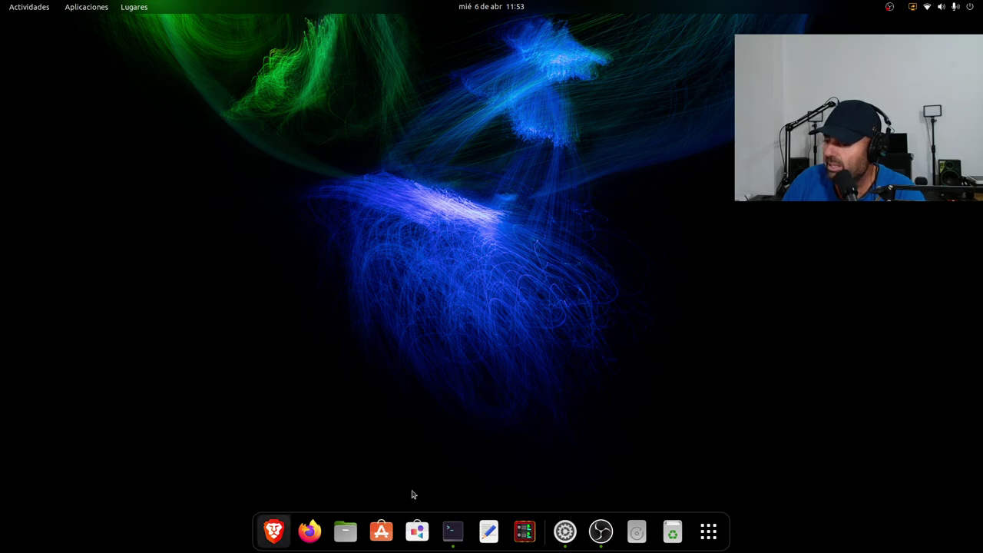
- Try the purple jellyfish, sunset valley and boardwalk wallpapers, restore the dark blue-green one, and return to the Apariencia settings
right_click(193, 206)
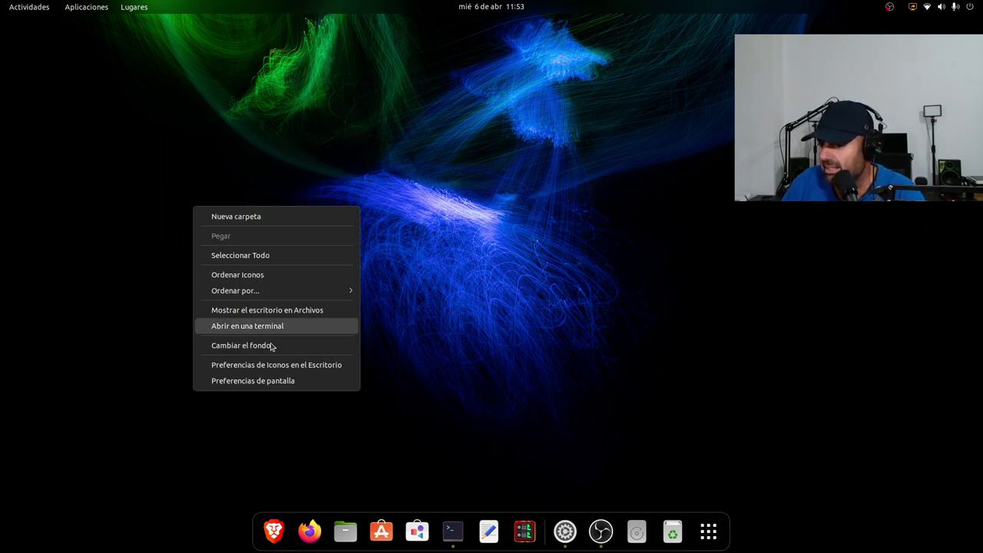
click(273, 347)
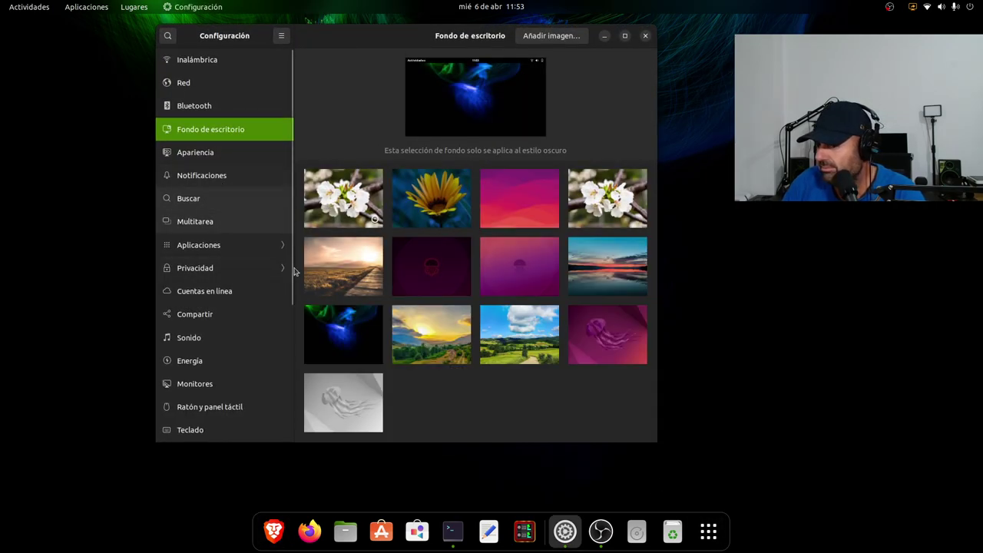
click(609, 342)
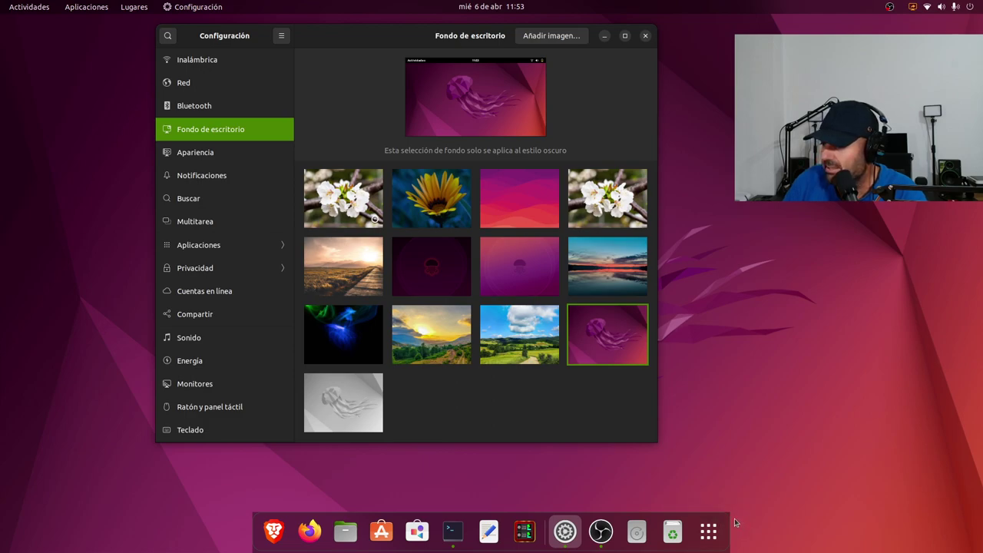
click(435, 339)
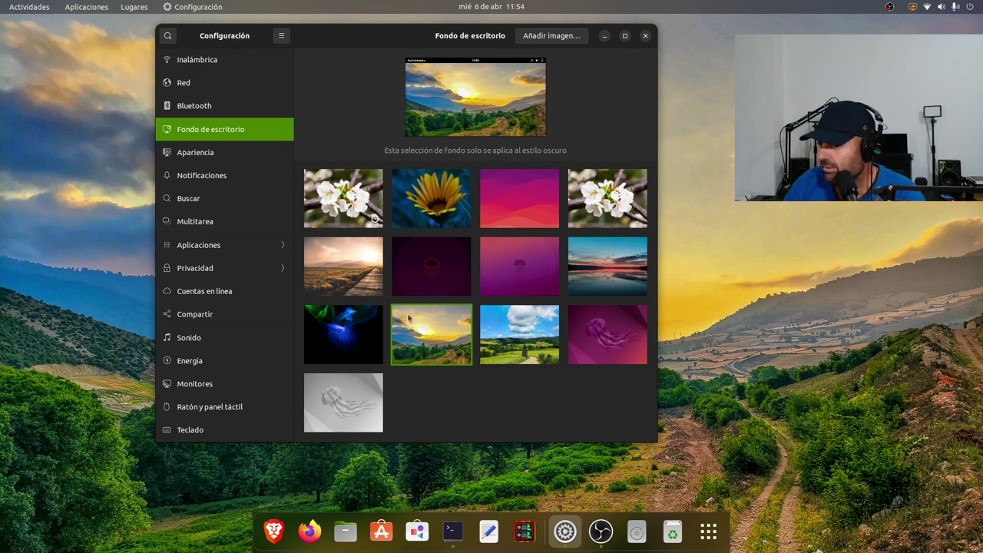
click(358, 329)
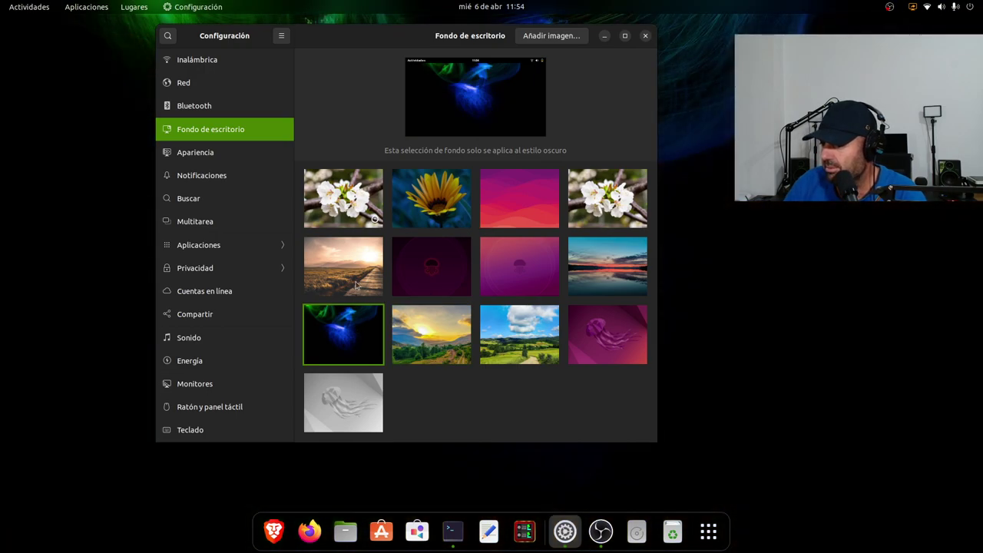
click(348, 277)
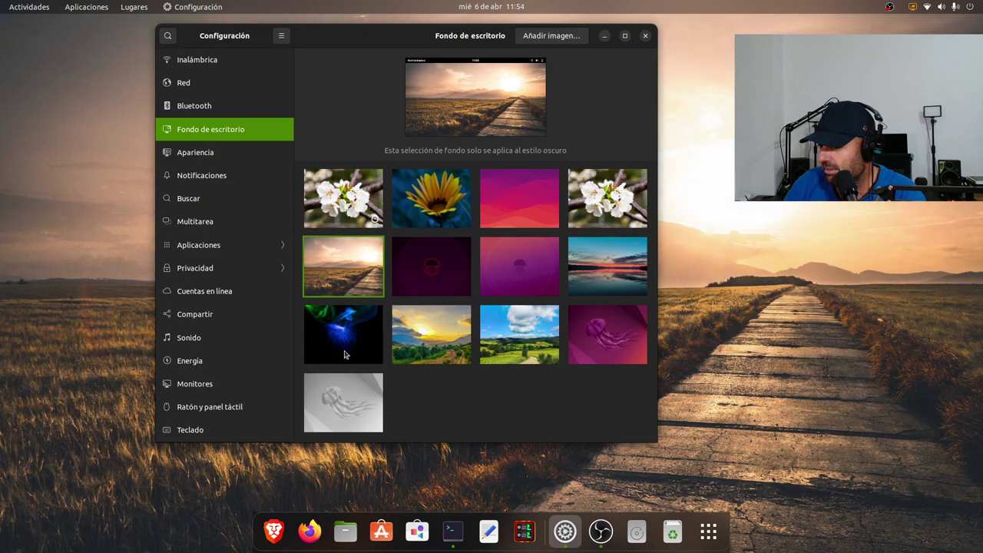
click(345, 342)
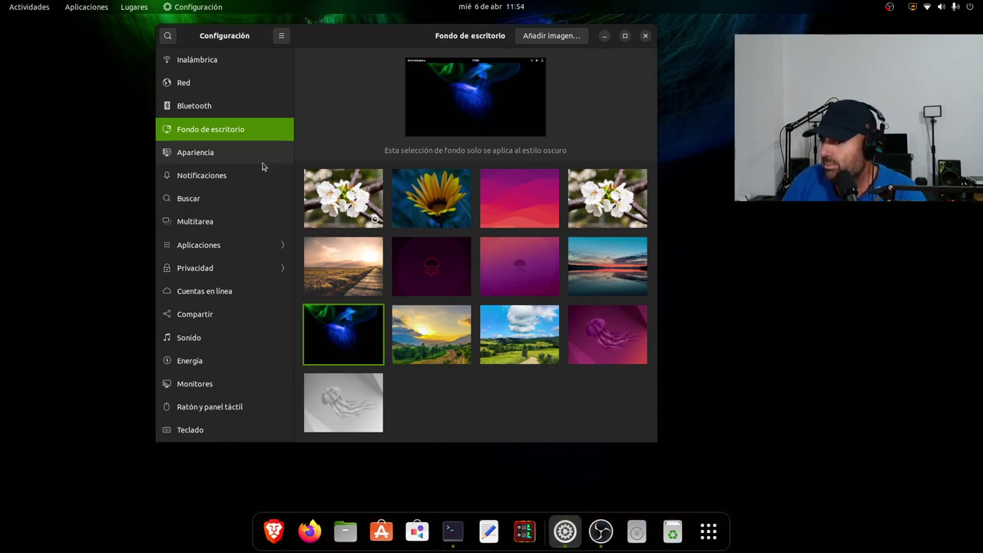
click(235, 157)
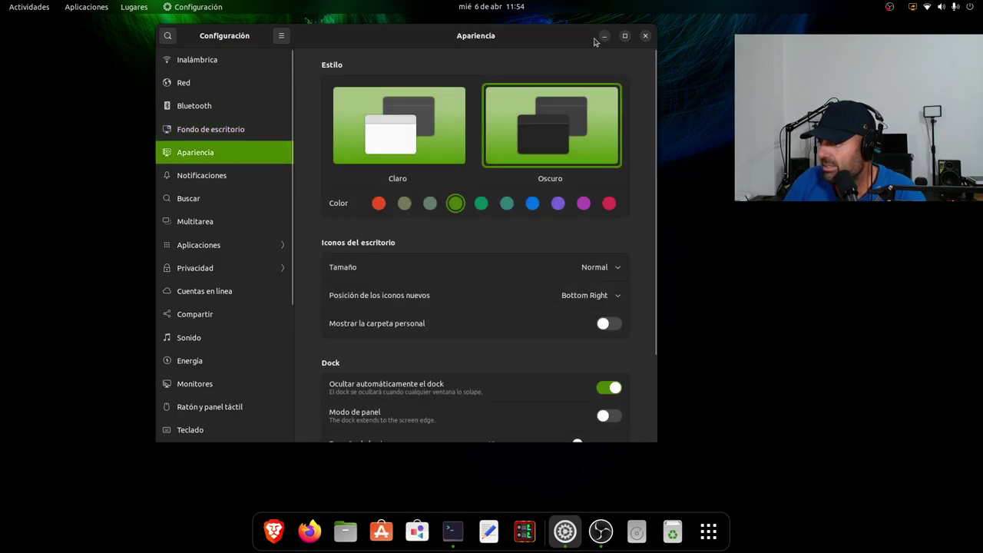
- Open the personal folder in Files, maximize and restore the window to test the dock's auto-hide, and move it toward the desktop's centre
click(604, 37)
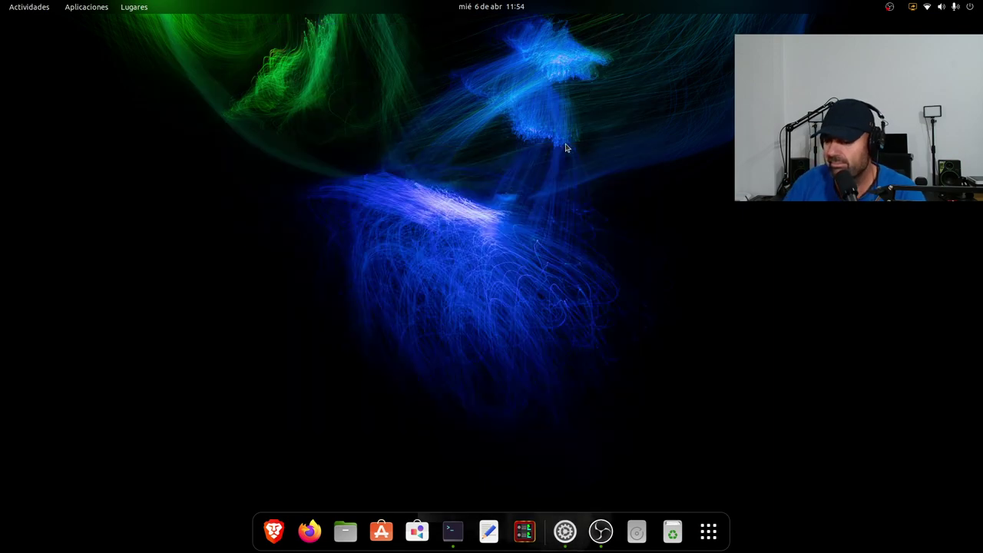
click(346, 530)
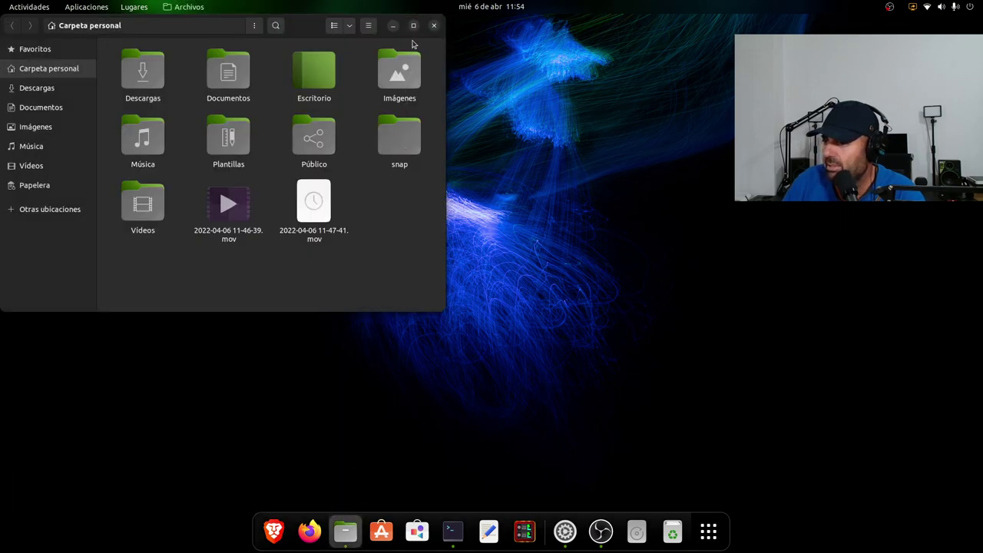
click(414, 27)
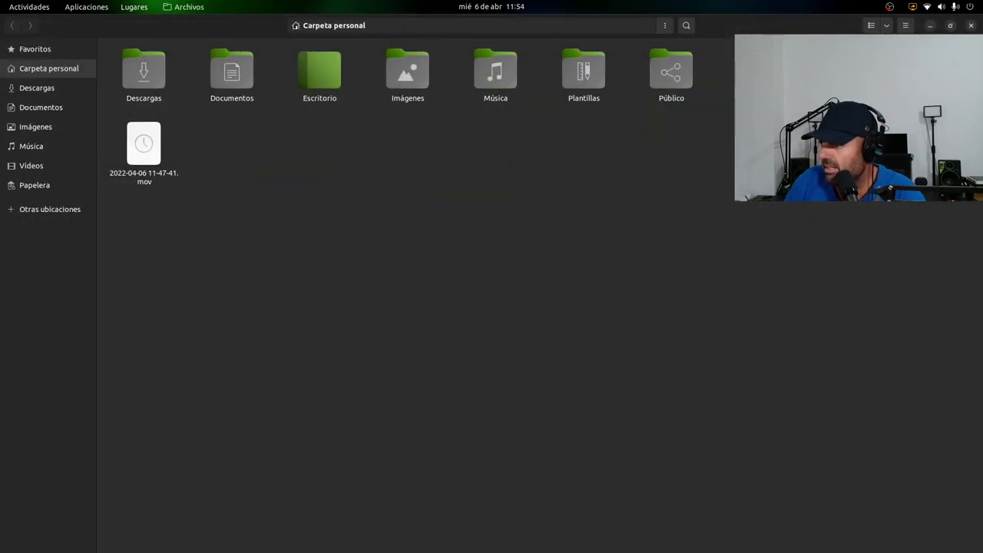
click(950, 25)
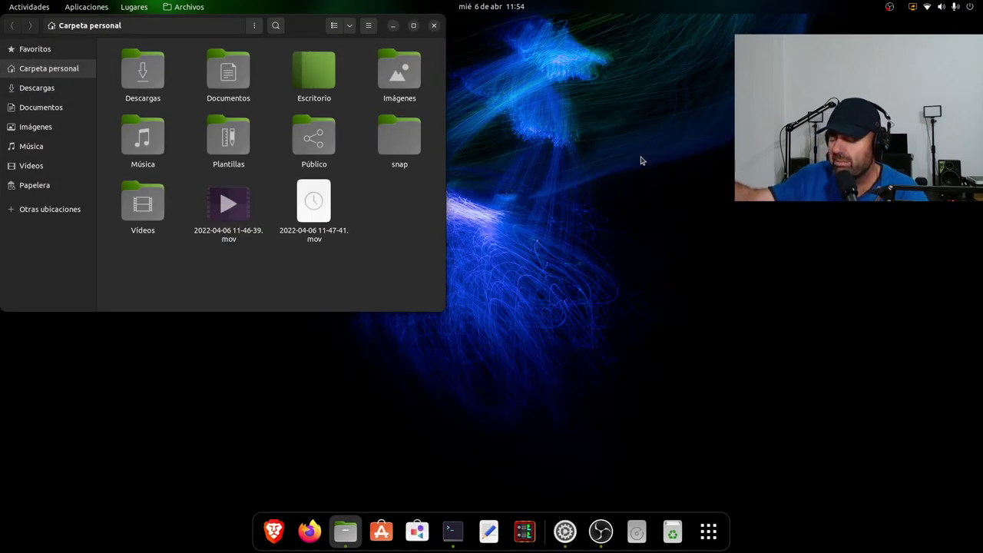
drag(377, 33, 621, 74)
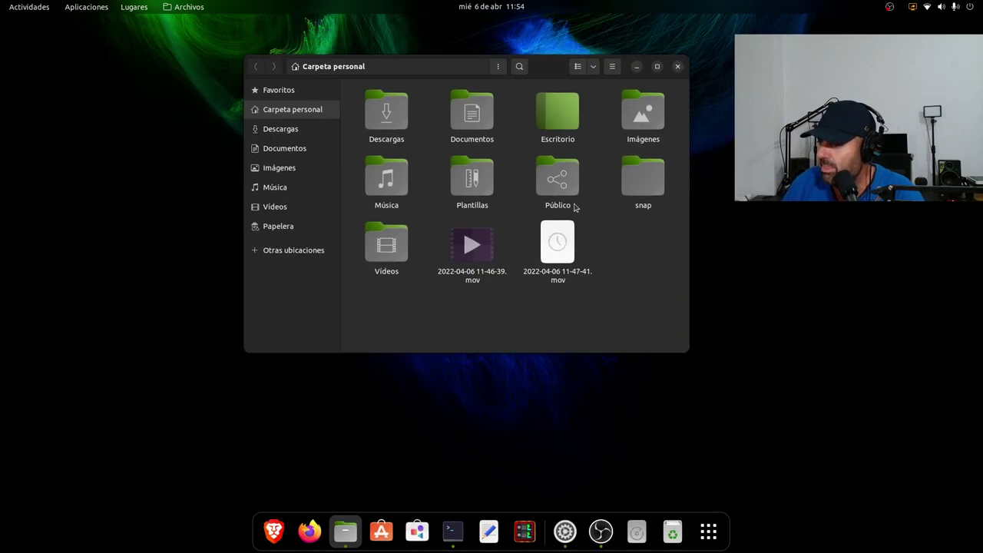
- Turn off automatic hiding of the dock and maximize the Files window to compare how the dock behaves
click(564, 532)
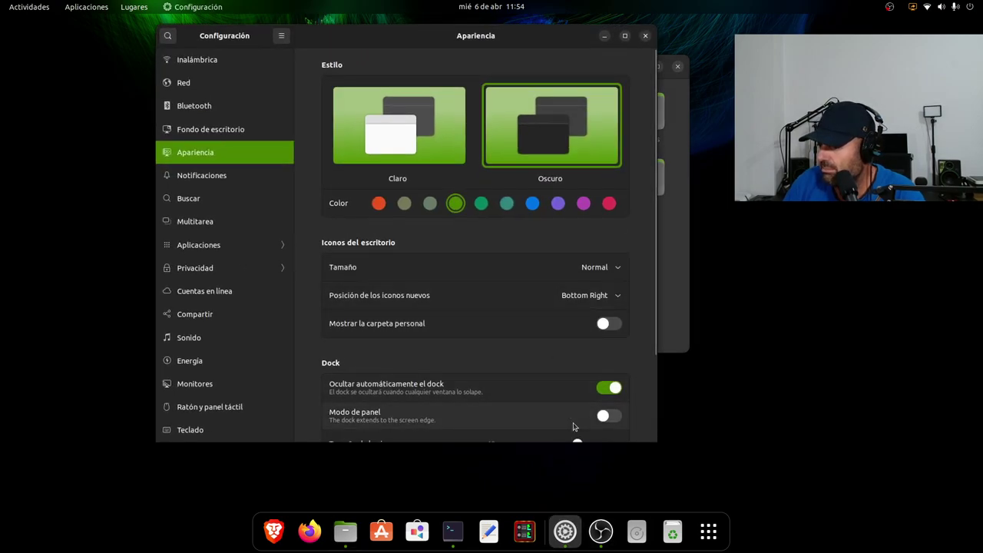
click(612, 389)
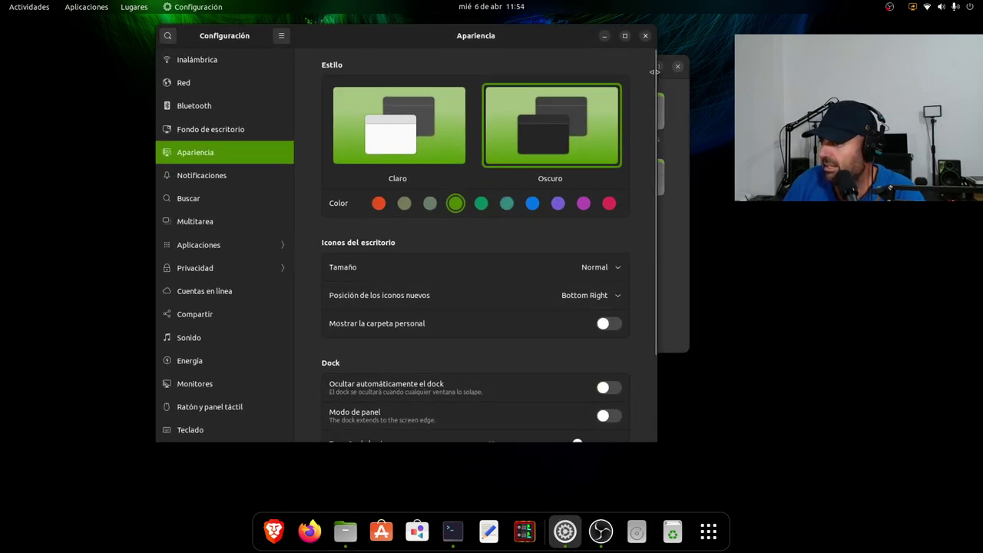
click(605, 39)
click(657, 66)
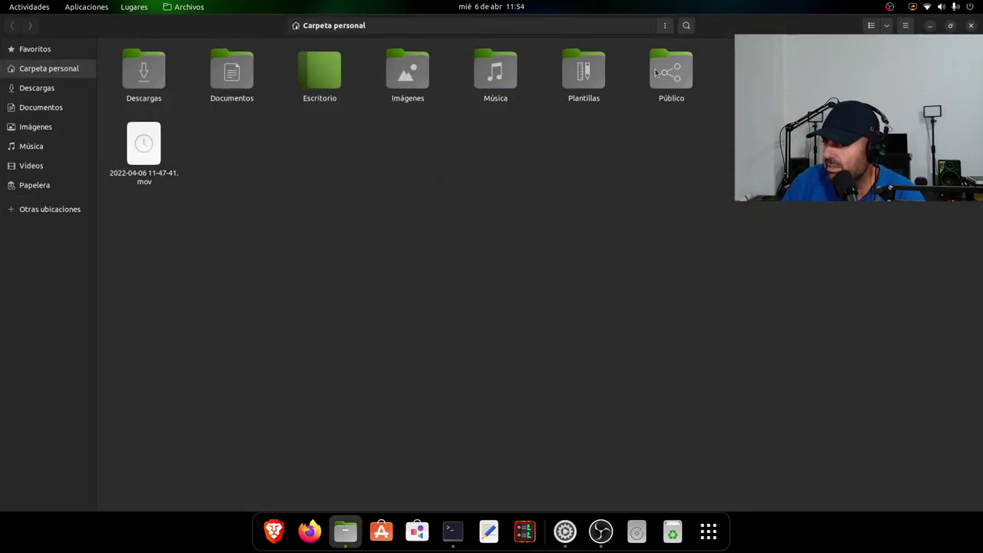
- Restore the Files window to its smaller size, shift it slightly and minimize it
click(952, 27)
drag(558, 68, 529, 57)
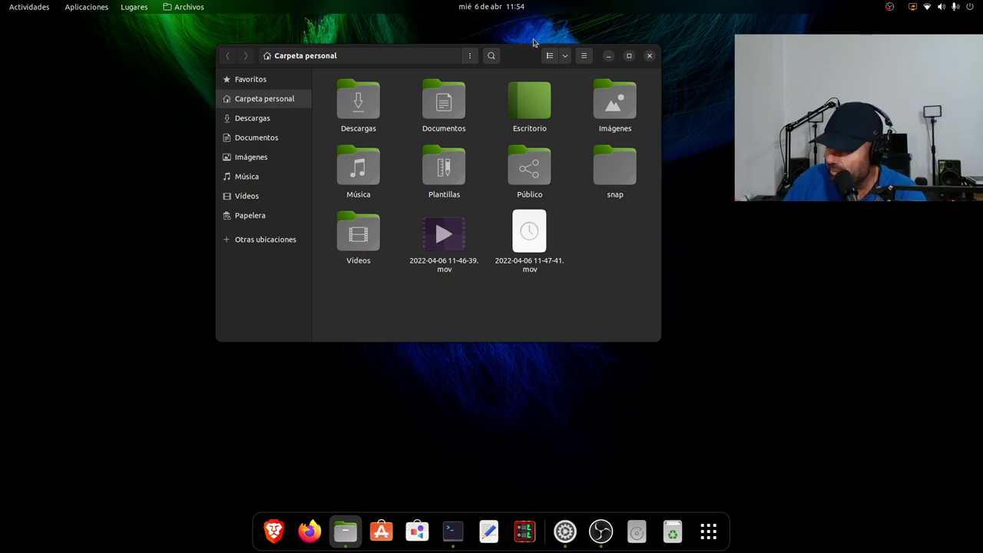
click(609, 56)
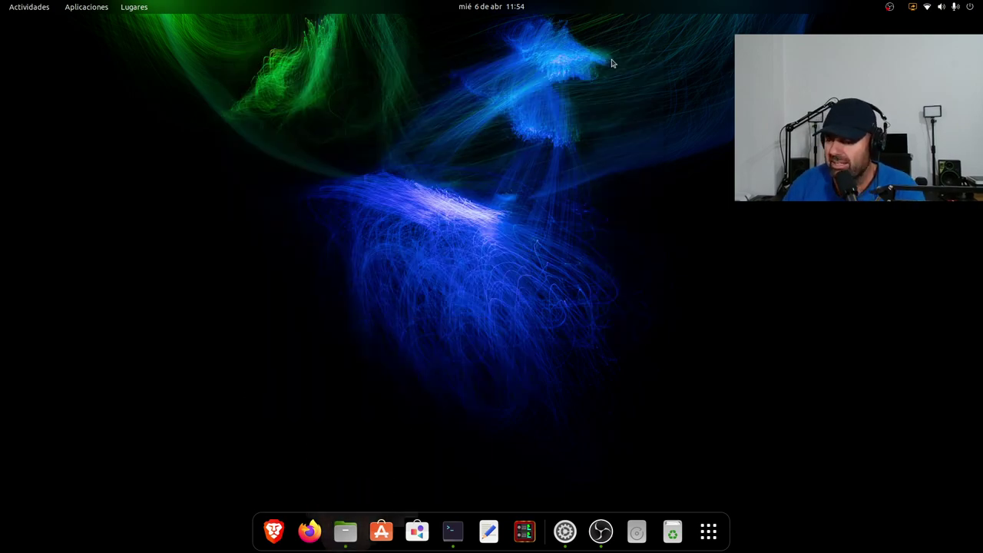
- Return to the Apariencia settings, reposition the window and turn automatic hiding of the dock back on
click(565, 532)
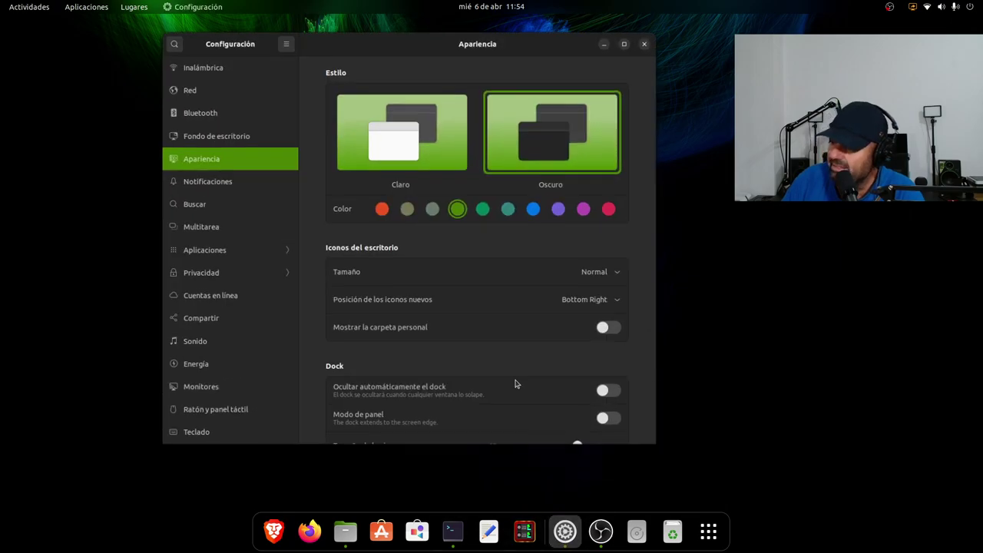
drag(492, 35, 575, 43)
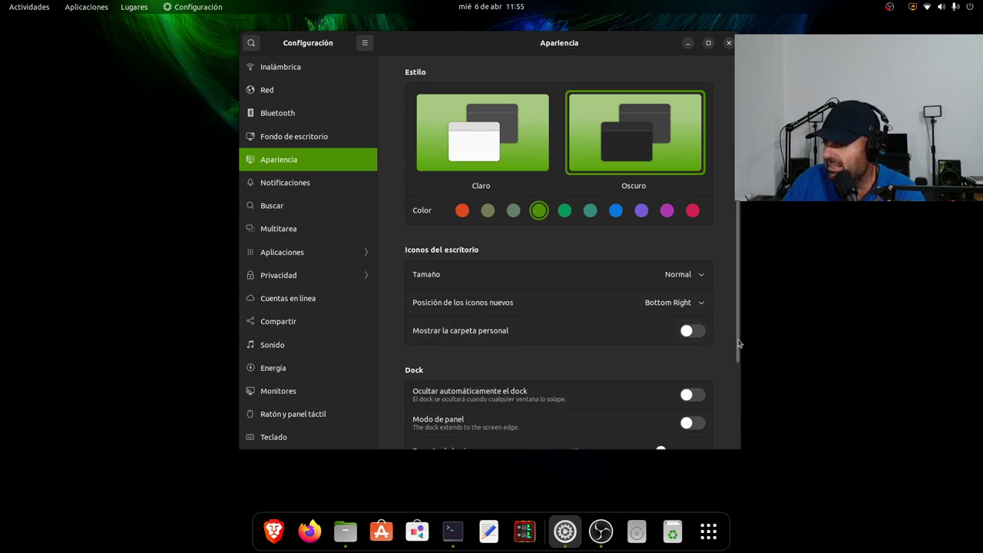
scroll(736, 367, down, 1)
drag(736, 369, 736, 440)
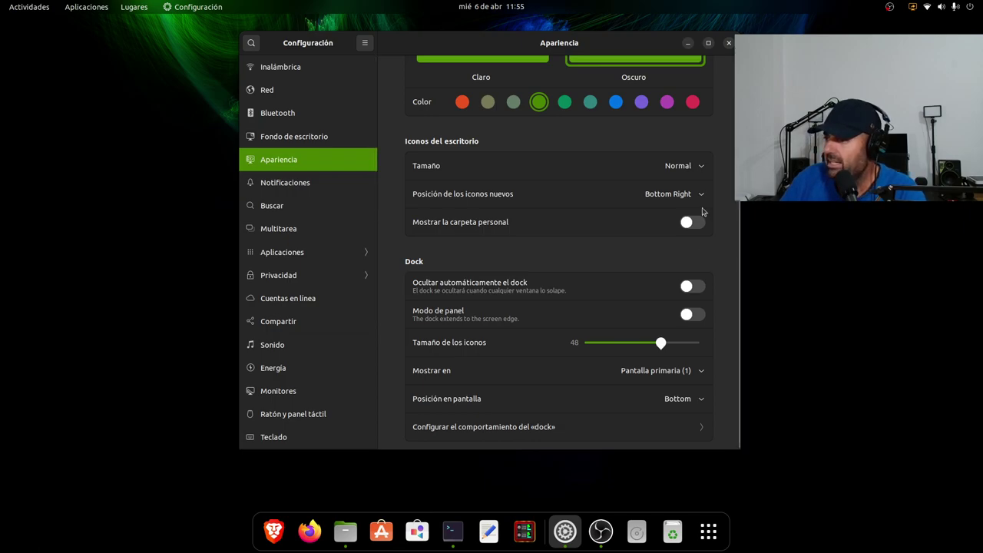
scroll(704, 223, up, 3)
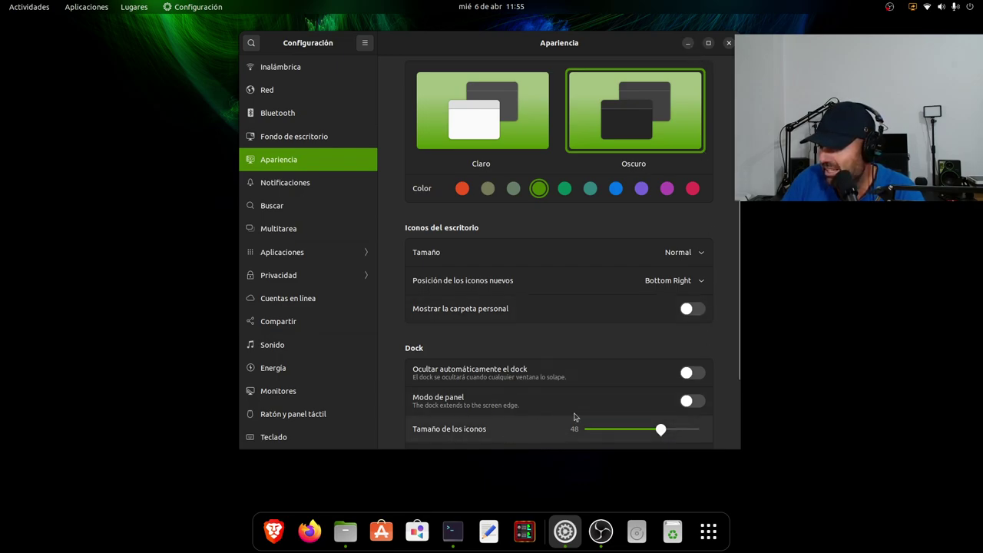
click(694, 374)
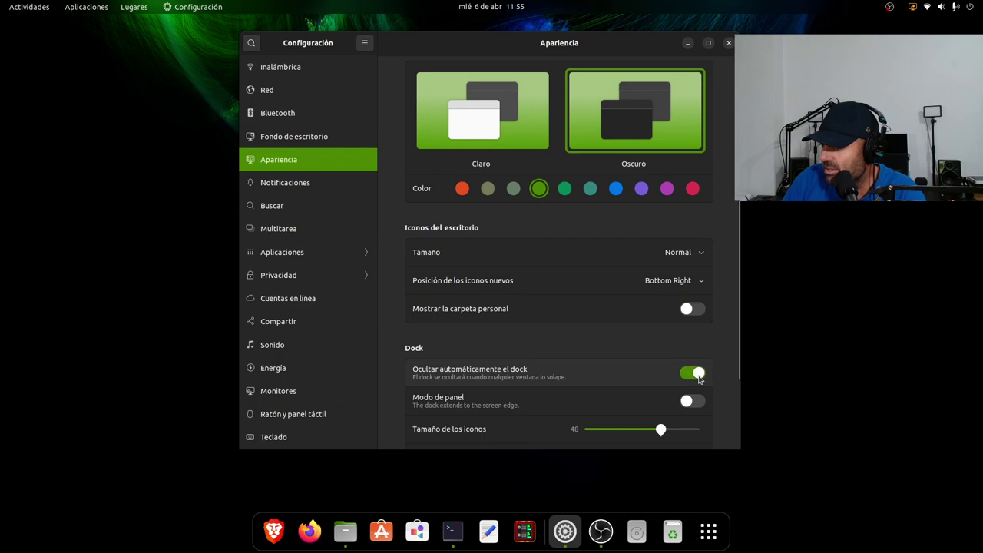
- Maximize the settings window to test how the dock hides and reappears, and restore and minimize the window
click(708, 43)
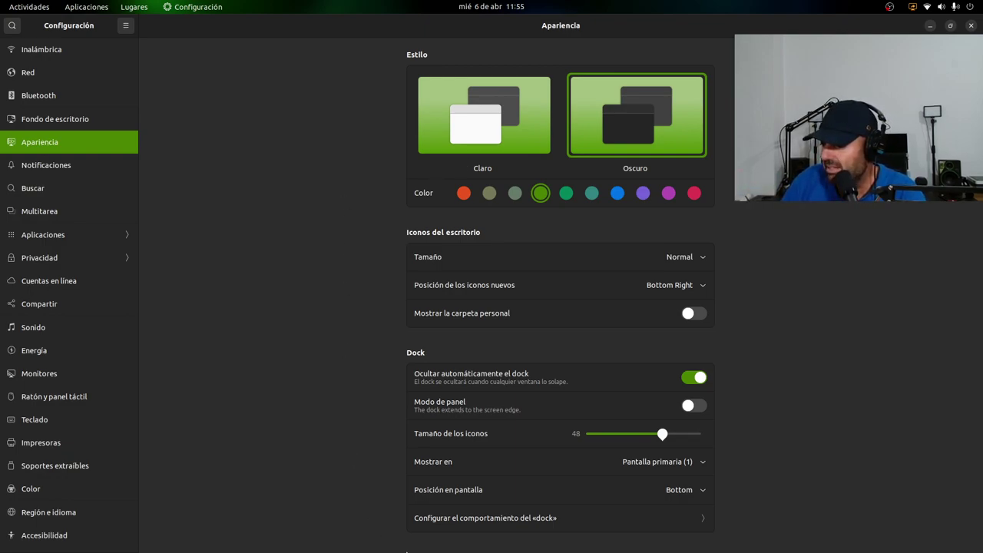
mouse_move(729, 448)
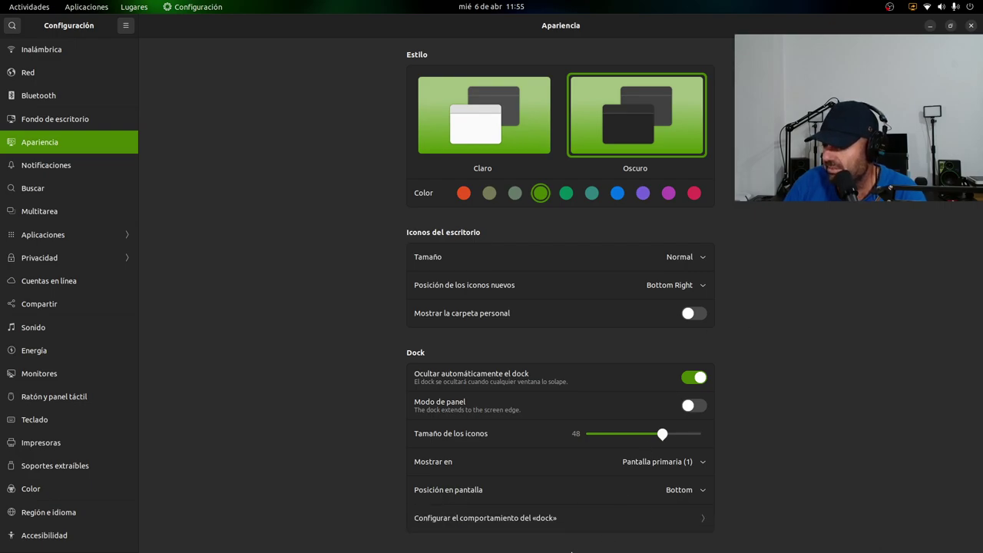
click(951, 26)
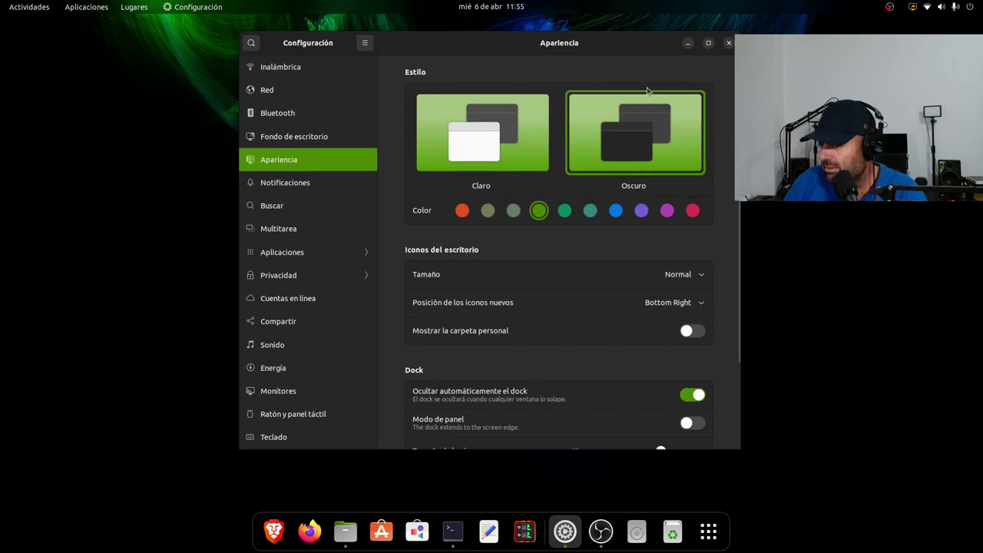
click(688, 42)
- Bring the terminal with the neofetch output and the OBS Studio window onto the desktop
click(453, 531)
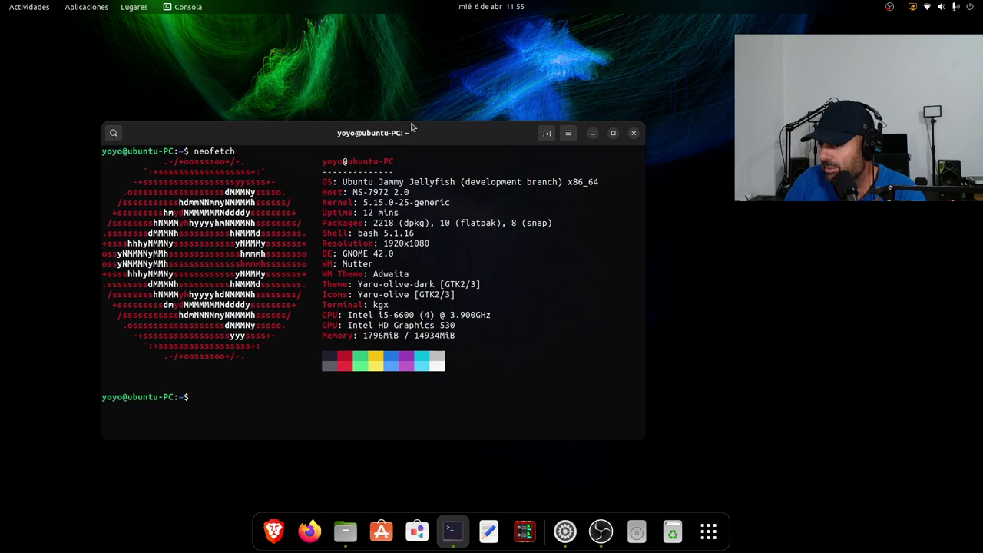
click(597, 543)
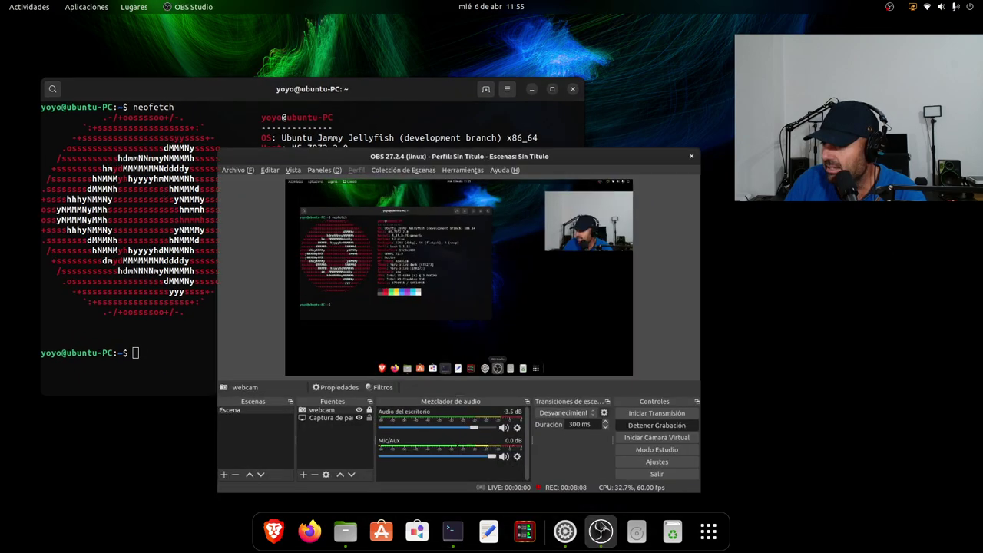